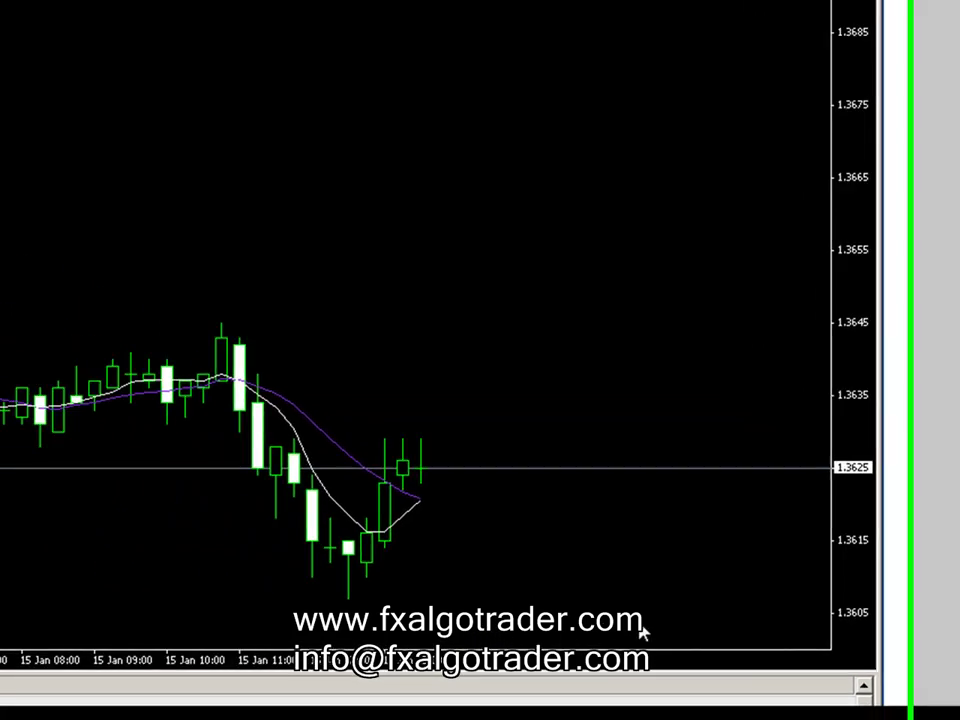
Re-confirm the 10 and 5 period moving average settings from the chart's indicators list
right_click(180, 58)
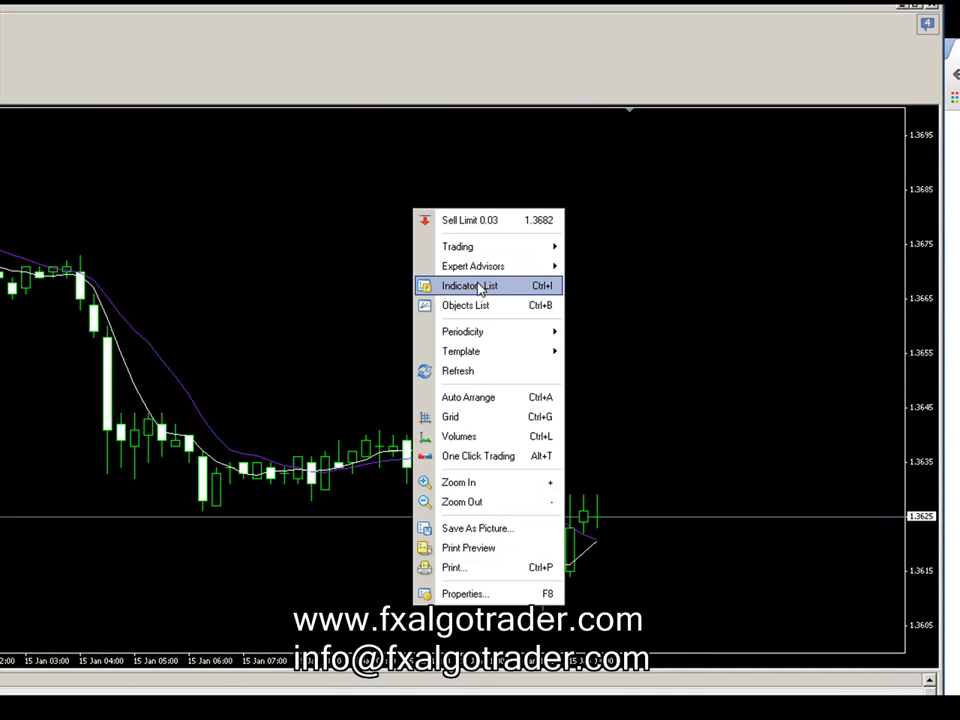
click(480, 288)
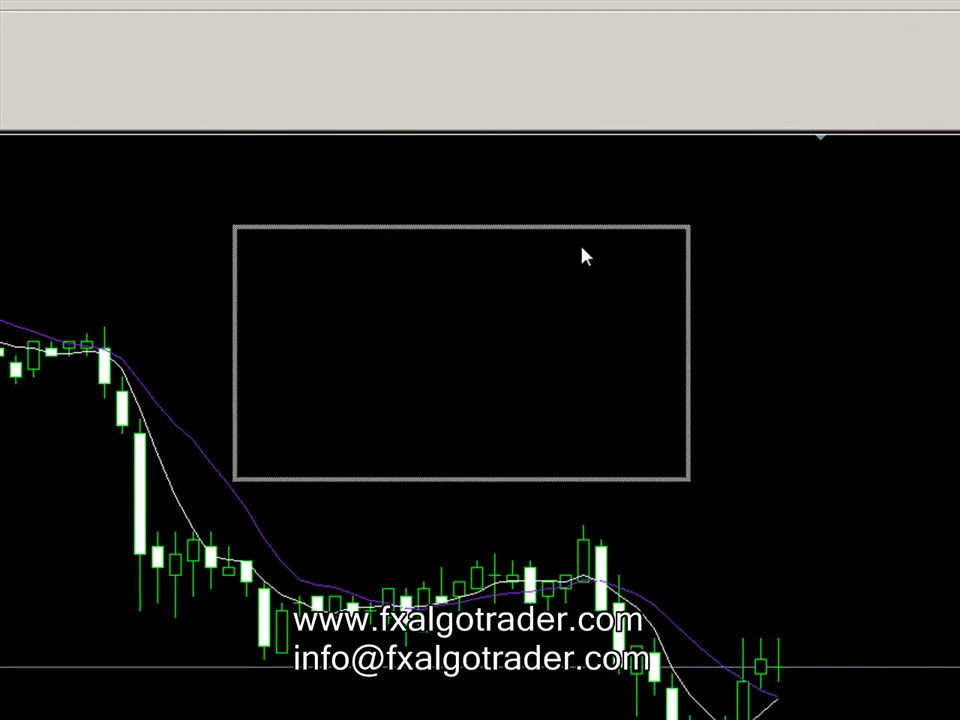
double_click(456, 308)
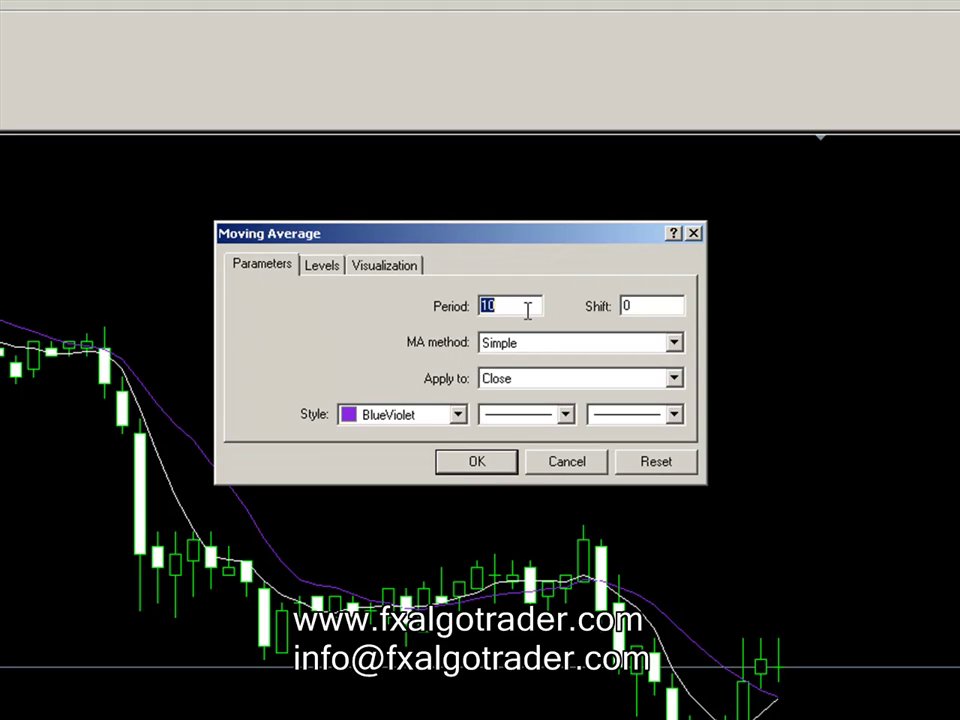
click(492, 468)
double_click(390, 320)
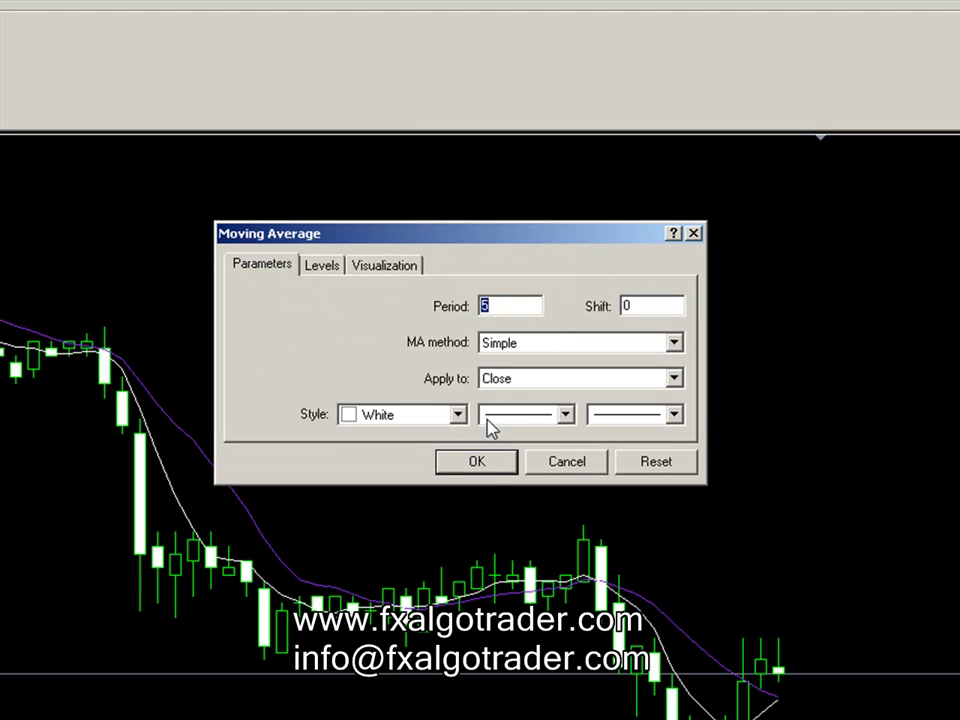
click(484, 462)
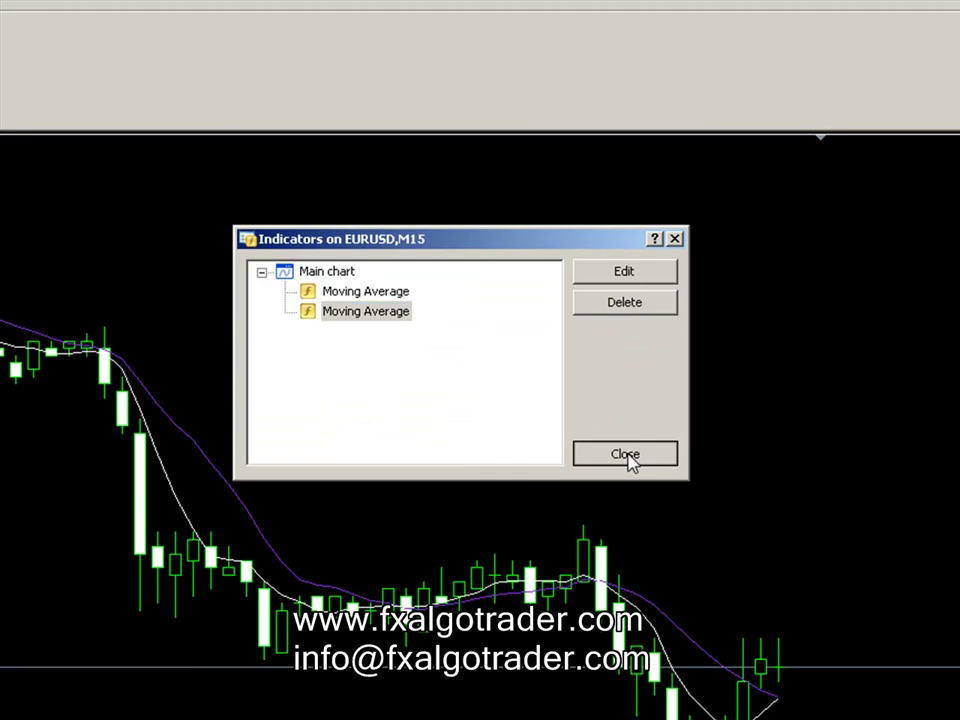
Drop Advanced MA Crossover onto the chart, showing inputs Fast_Period 5 and Slow_Period 10
click(627, 455)
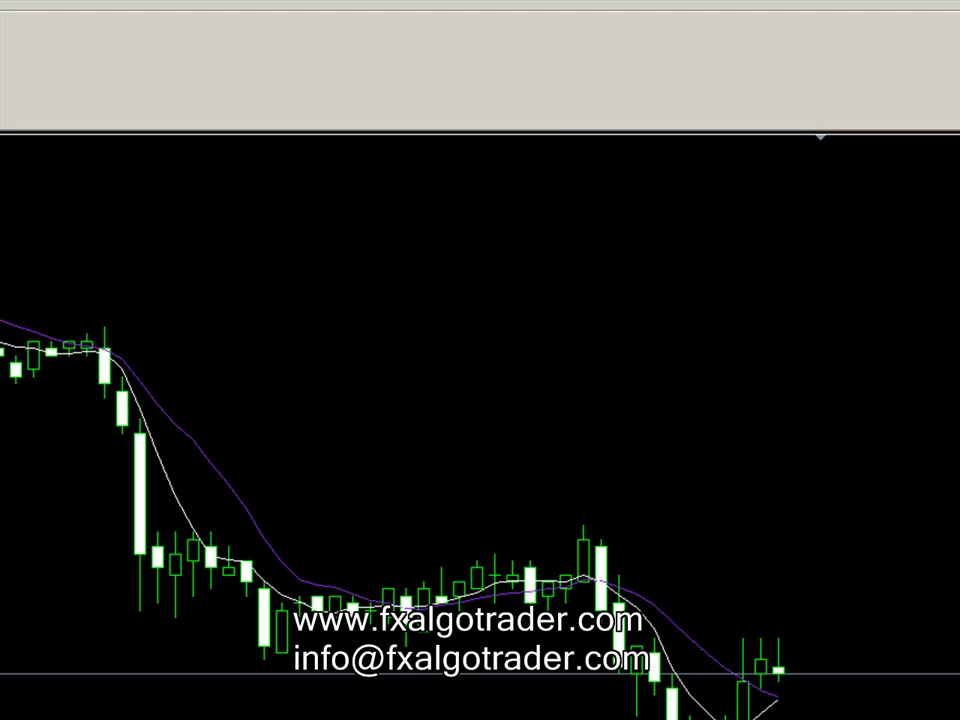
drag(0, 398, 630, 393)
drag(133, 401, 521, 301)
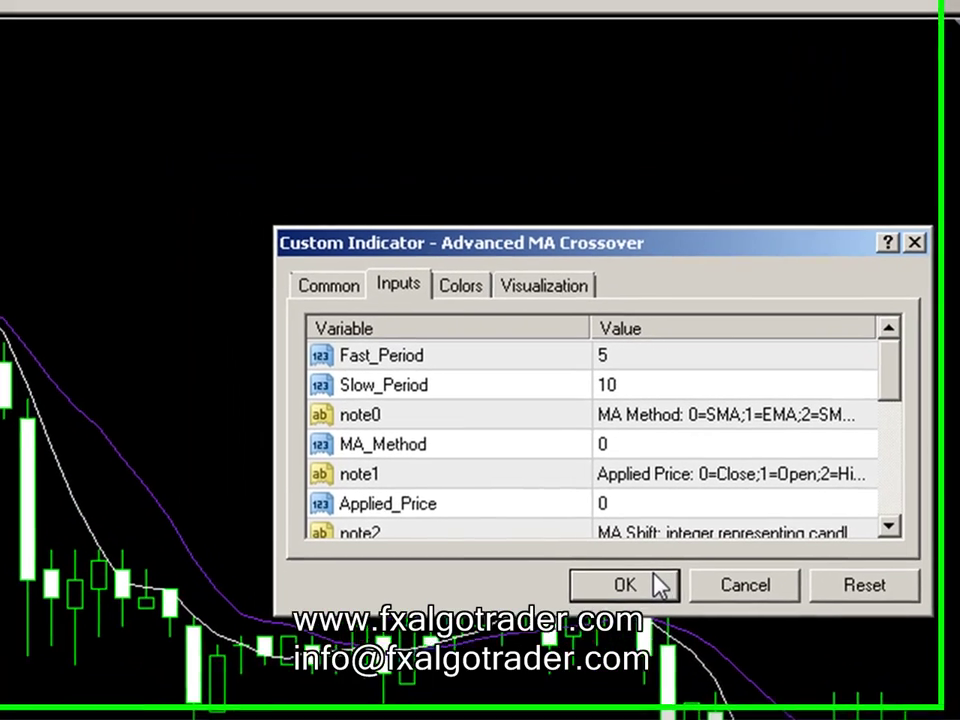
Apply Advanced MA Crossover, then re-confirm the 10 and 5 period moving average properties
click(516, 476)
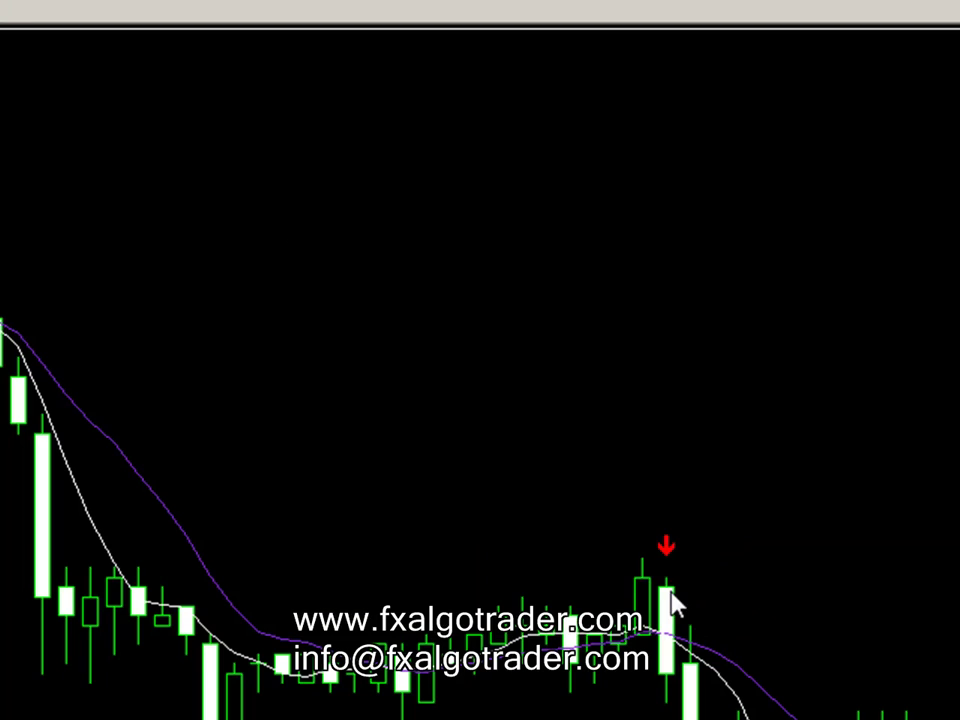
right_click(716, 640)
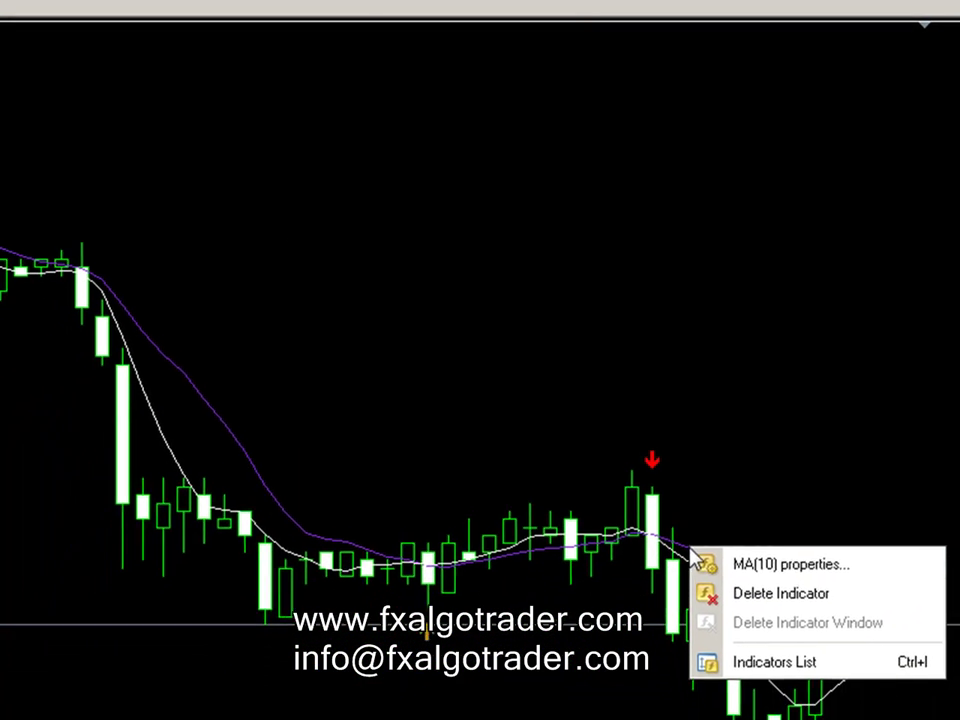
click(771, 568)
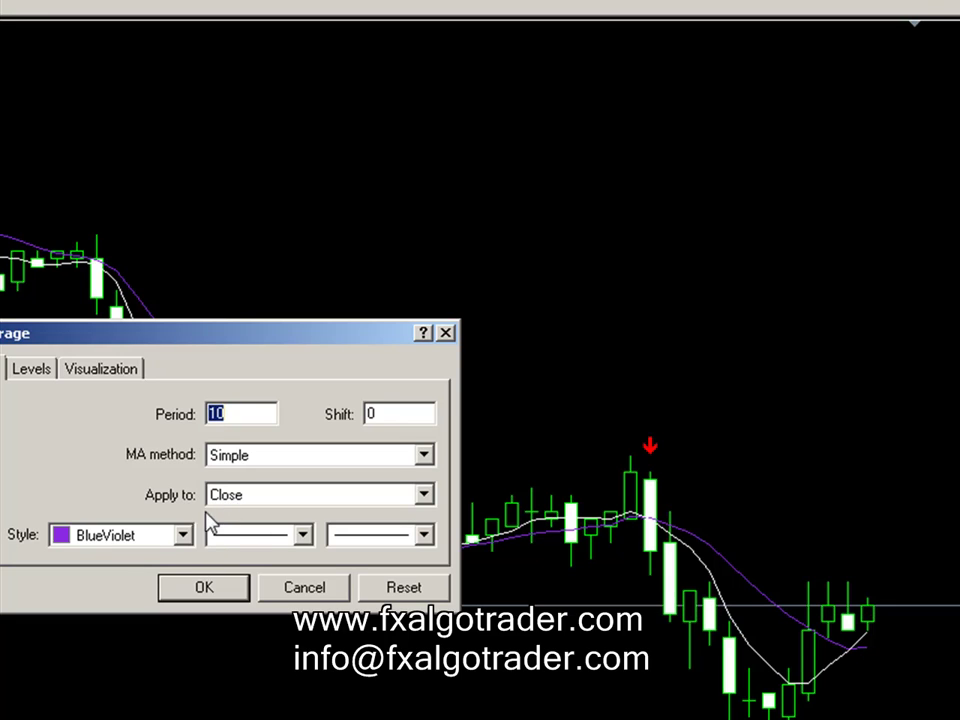
click(218, 590)
right_click(690, 553)
click(735, 560)
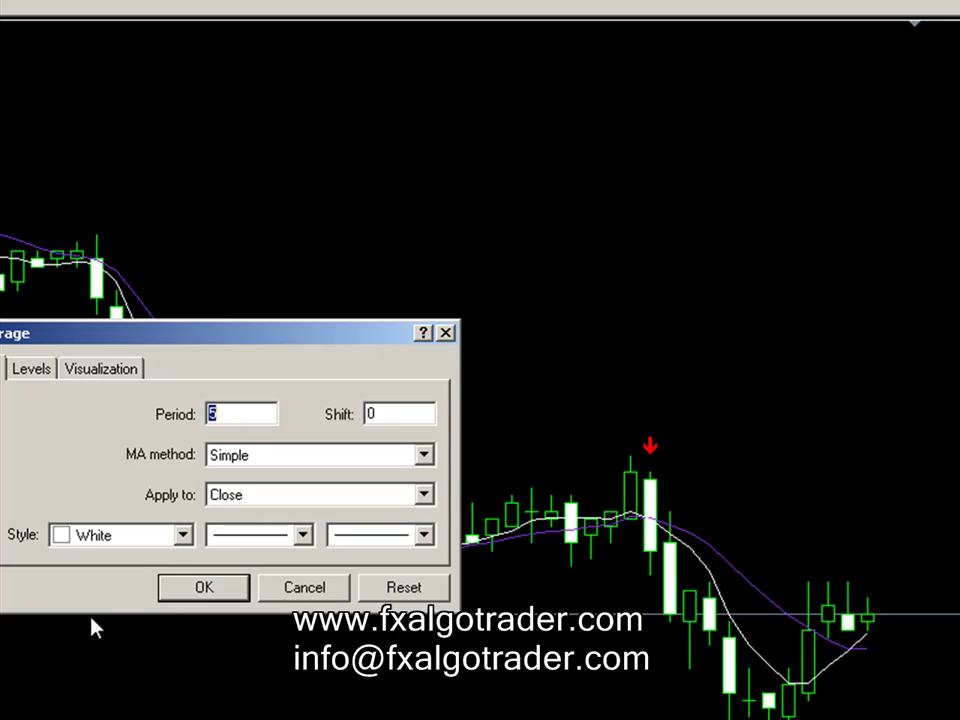
click(205, 587)
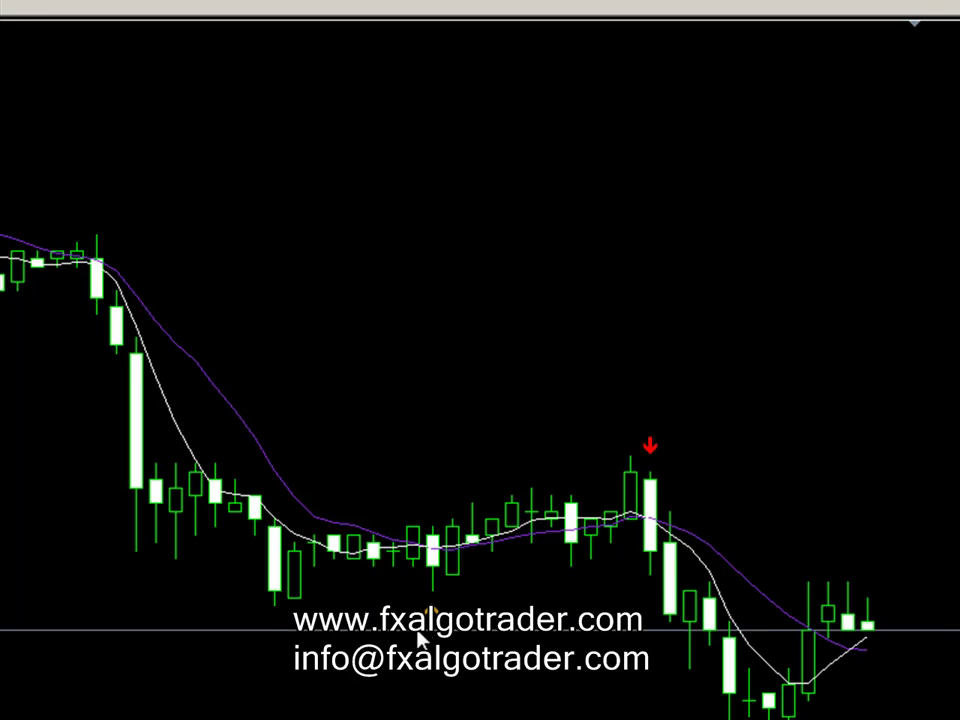
Scroll back through EURUSD M15 history to reveal up and down crossover arrows
mouse_move(426, 624)
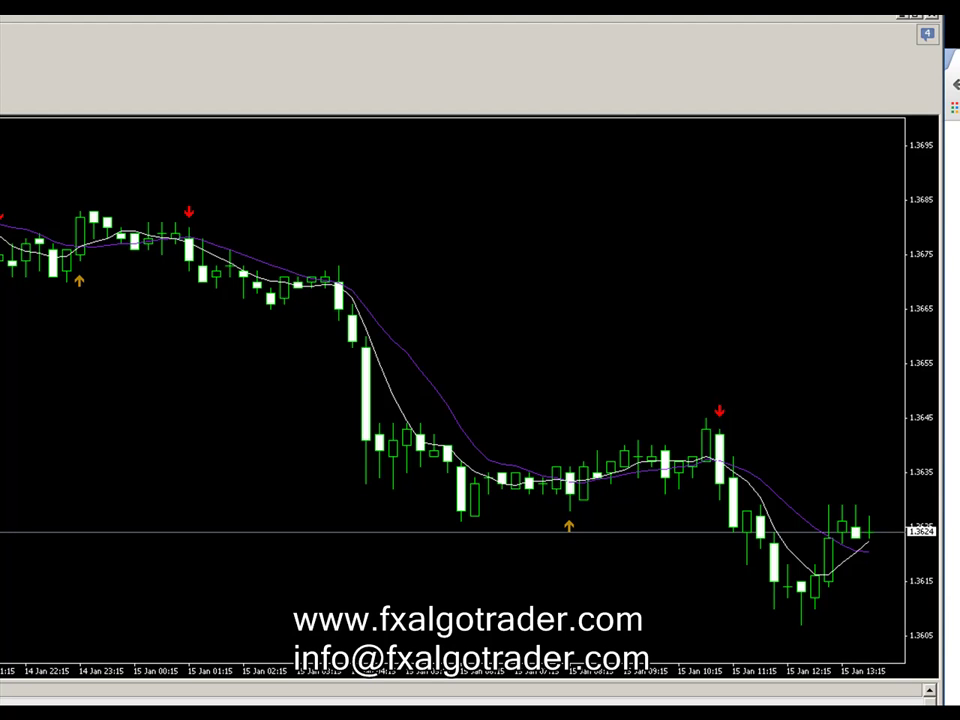
drag(354, 529, 884, 560)
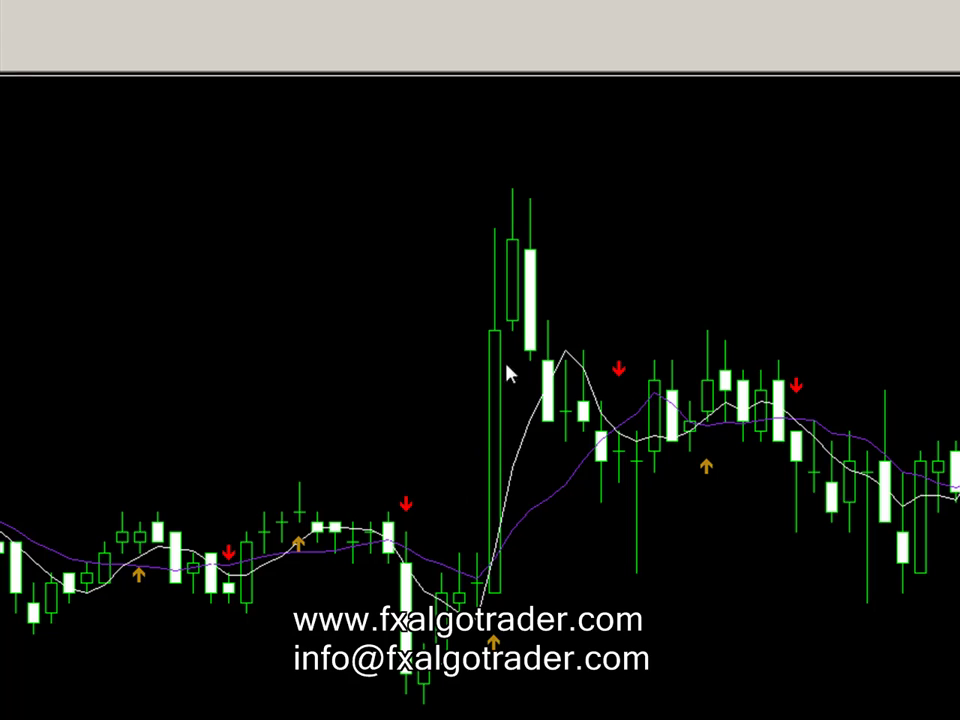
right_click(508, 322)
click(556, 424)
right_click(498, 414)
click(581, 531)
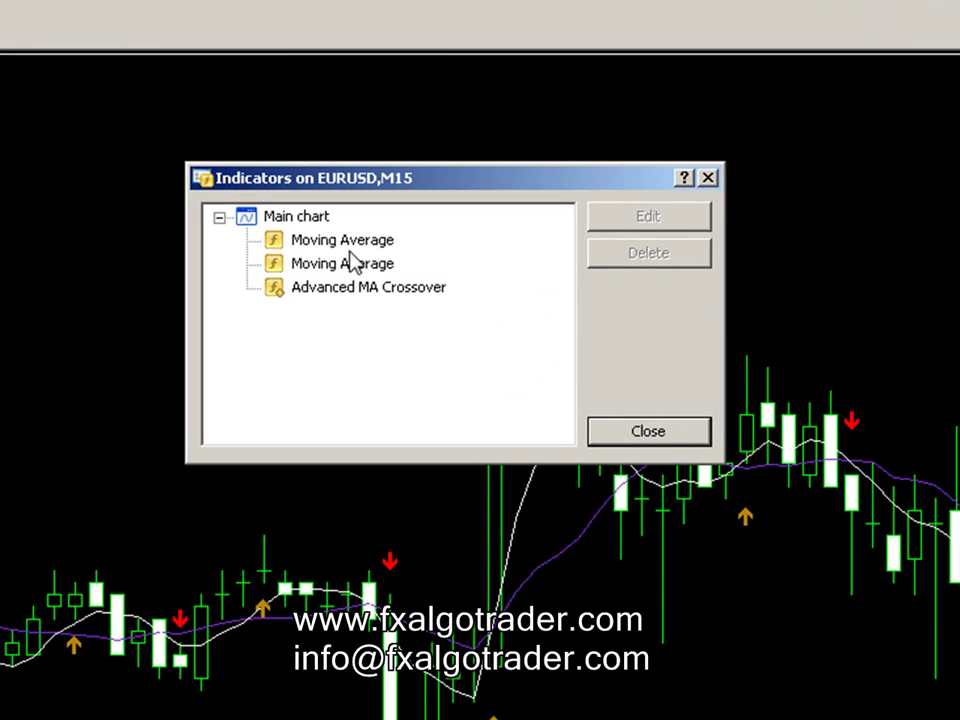
double_click(358, 287)
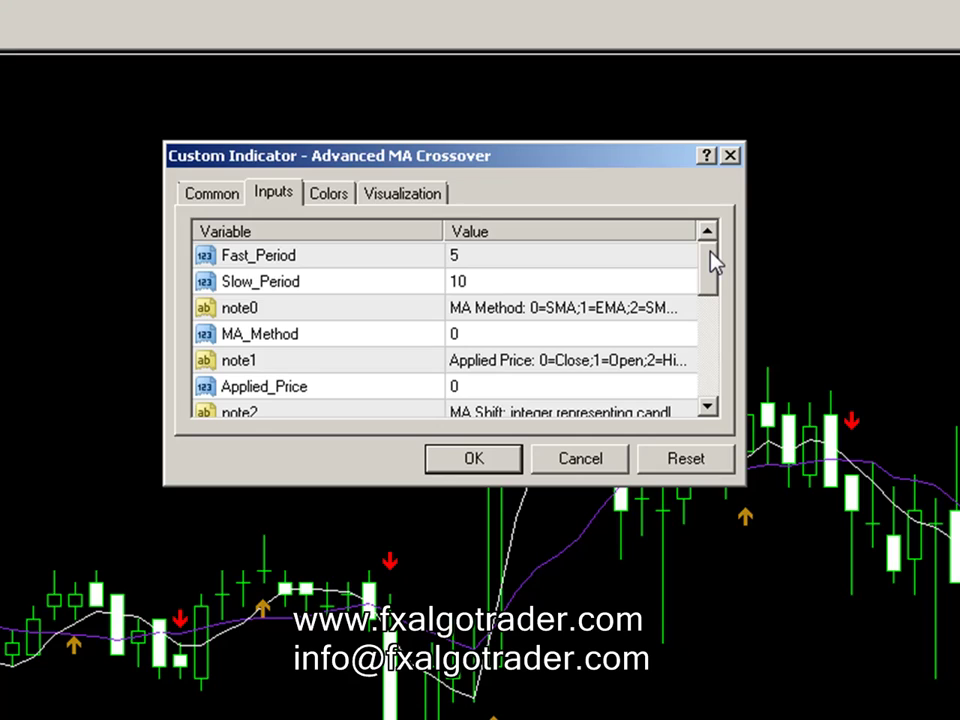
drag(712, 262, 706, 275)
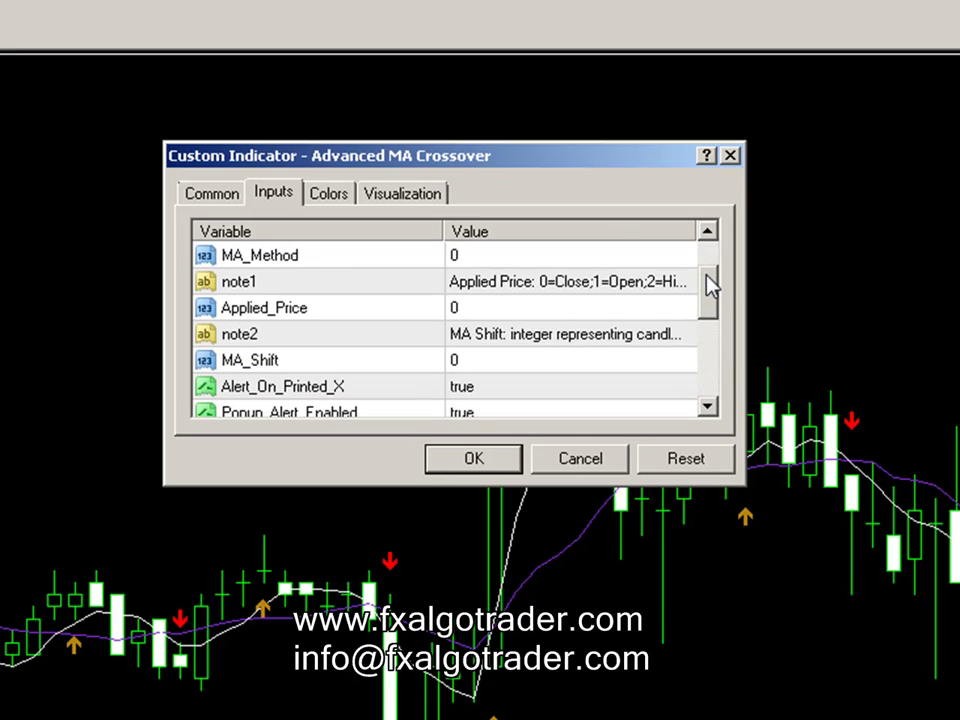
drag(710, 285, 709, 304)
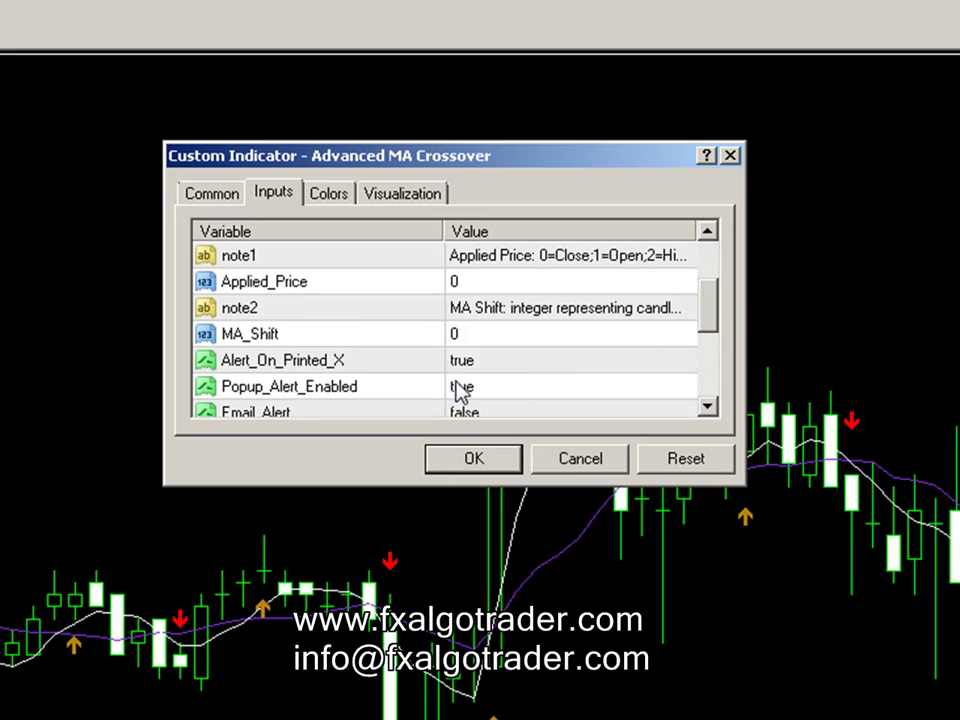
click(578, 470)
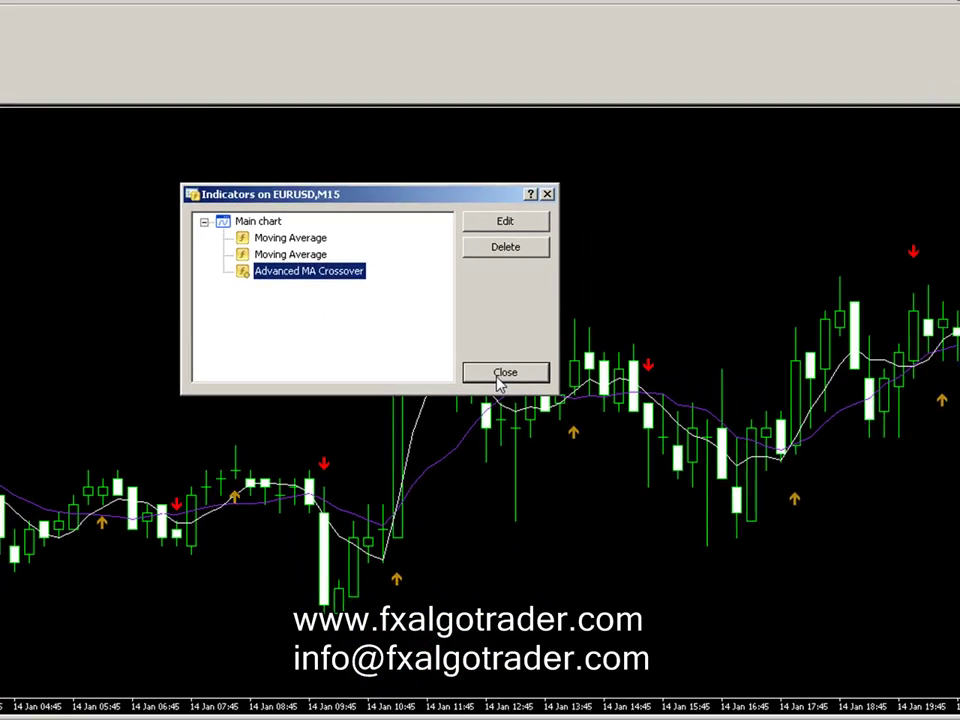
click(502, 373)
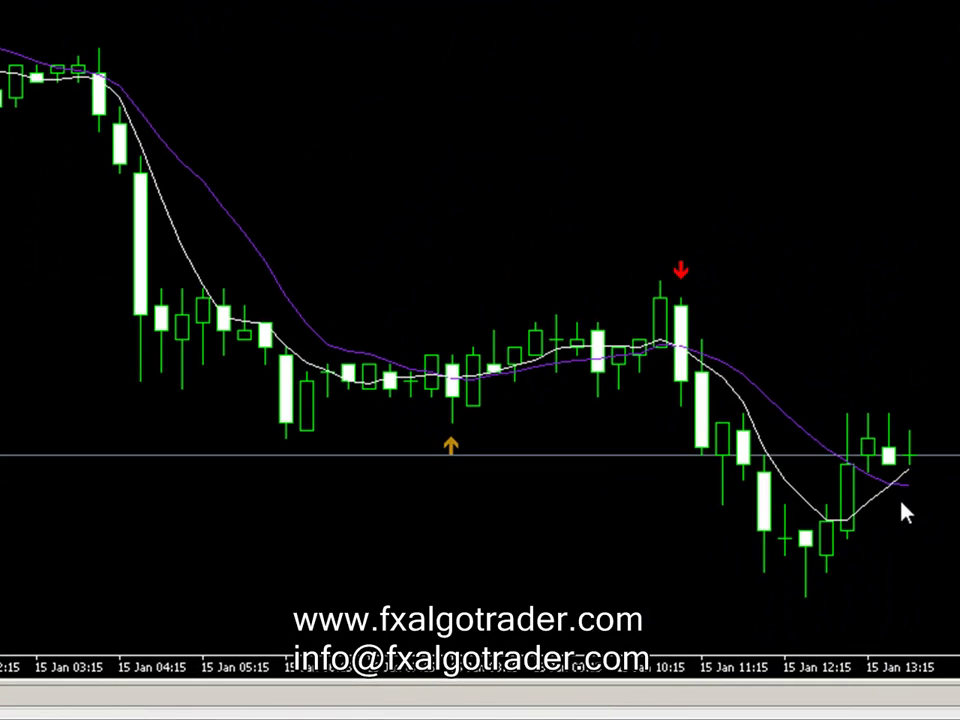
mouse_move(906, 474)
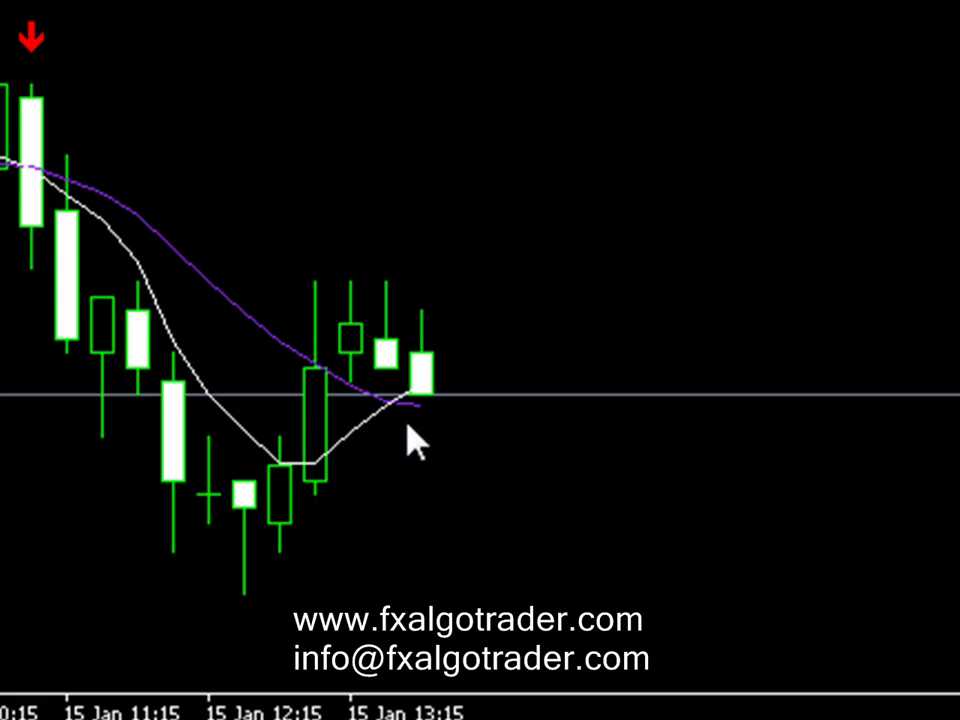
mouse_move(428, 402)
mouse_move(387, 411)
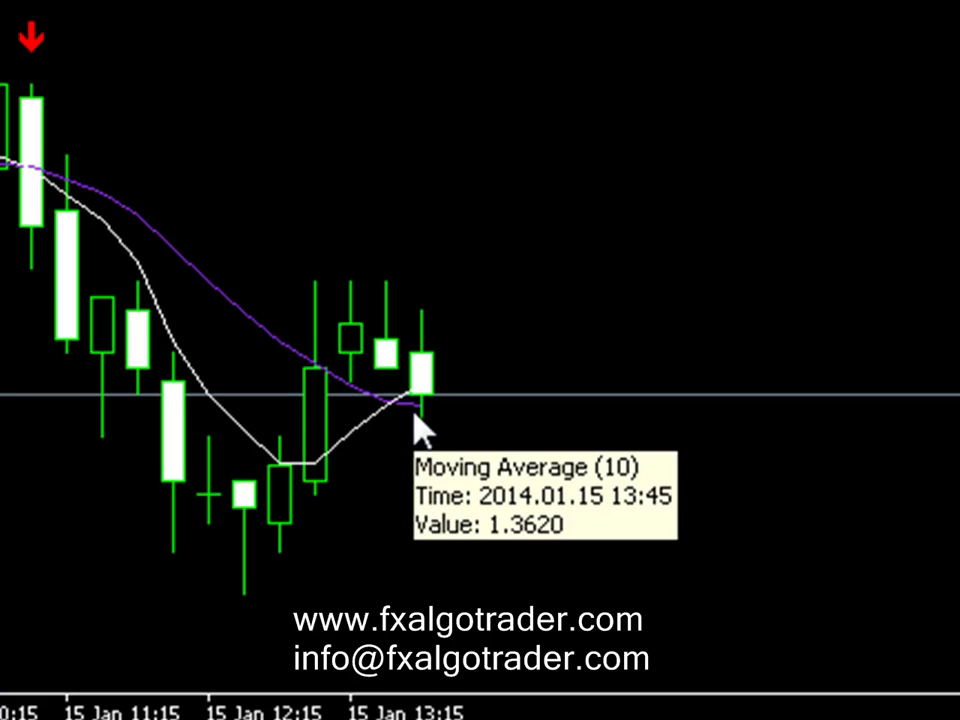
right_click(397, 504)
key(ctrl+i)
double_click(450, 377)
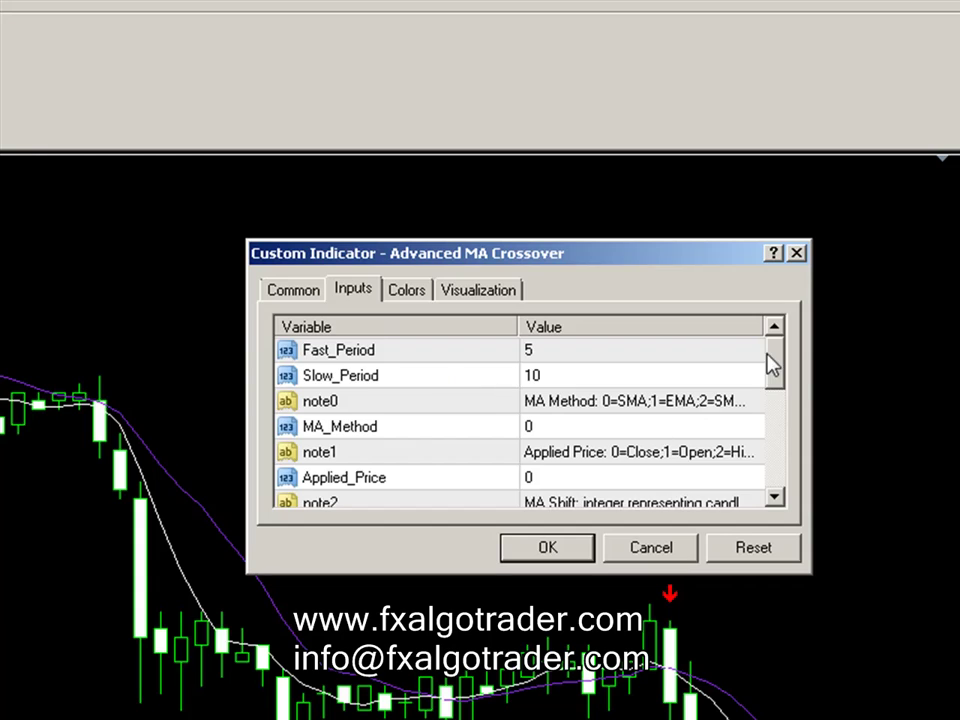
scroll(767, 393, down, 2)
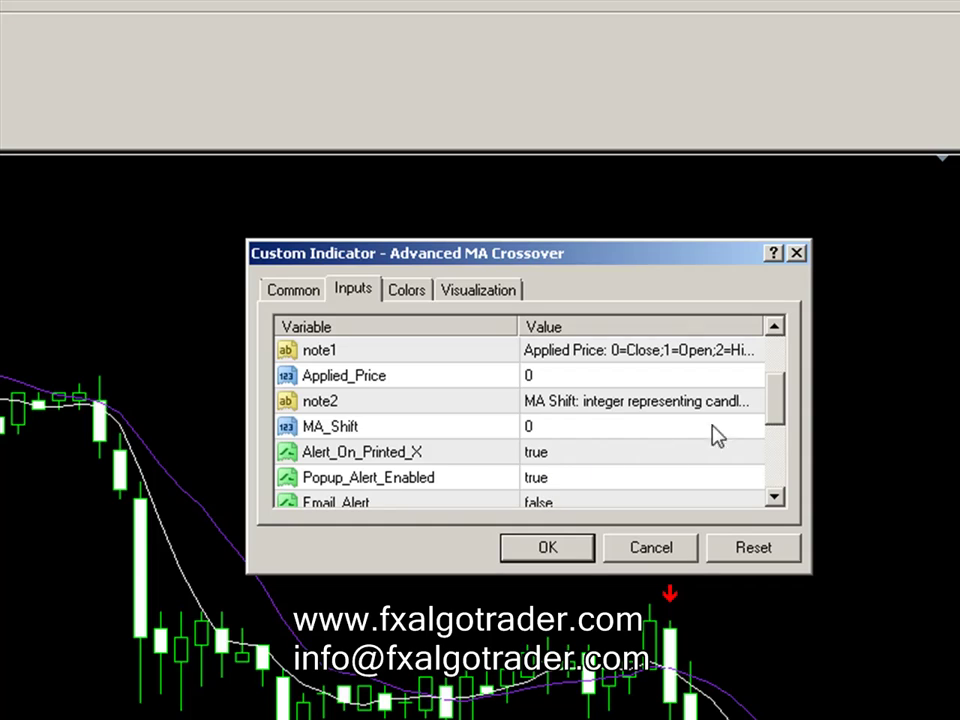
drag(767, 396, 778, 420)
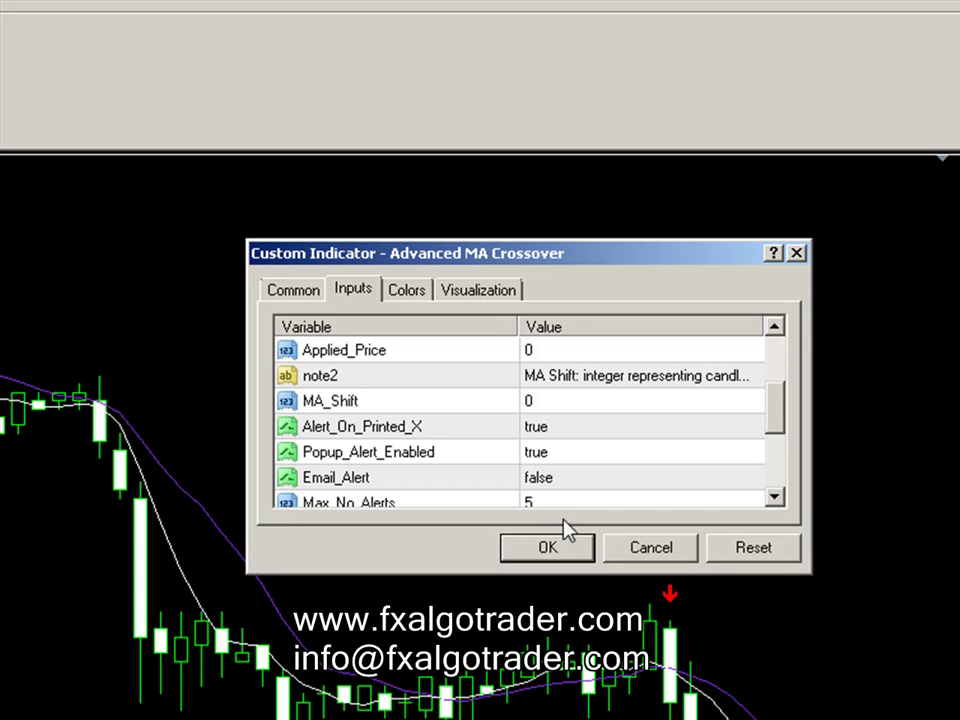
click(624, 549)
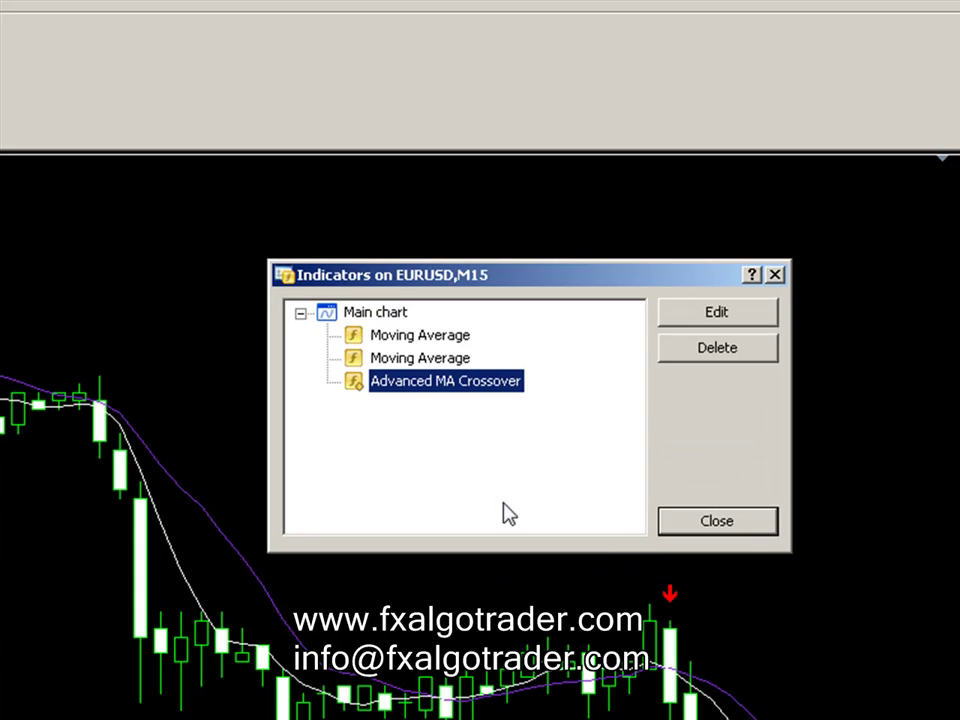
click(762, 539)
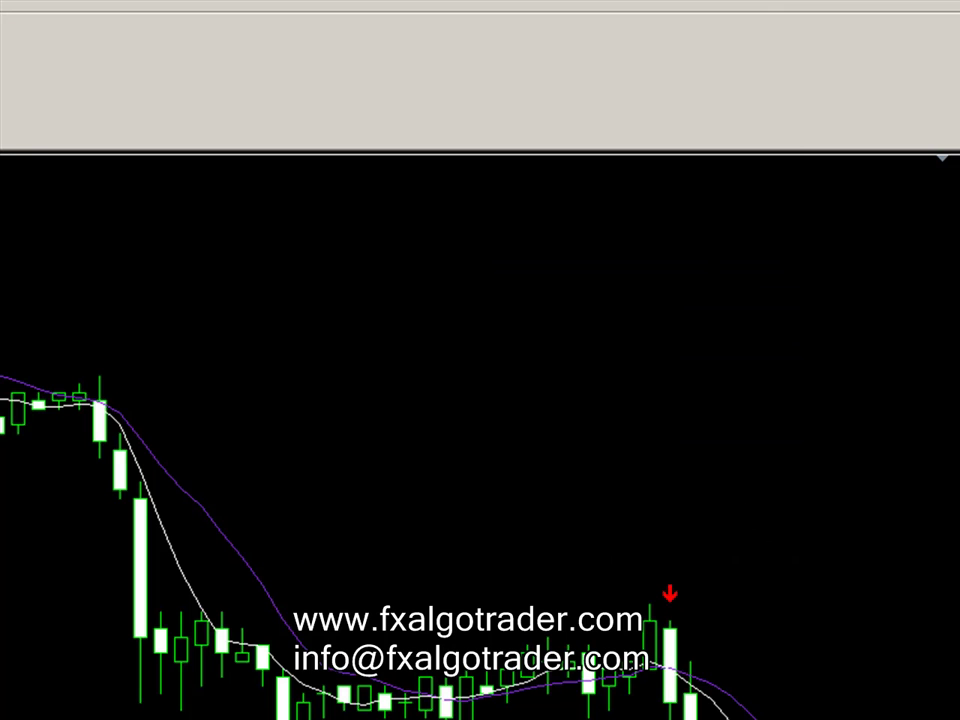
Save the email settings using SMTP server smtp.mail.yahoo.com, then bring up the chart's context menu
key(ctrl+o)
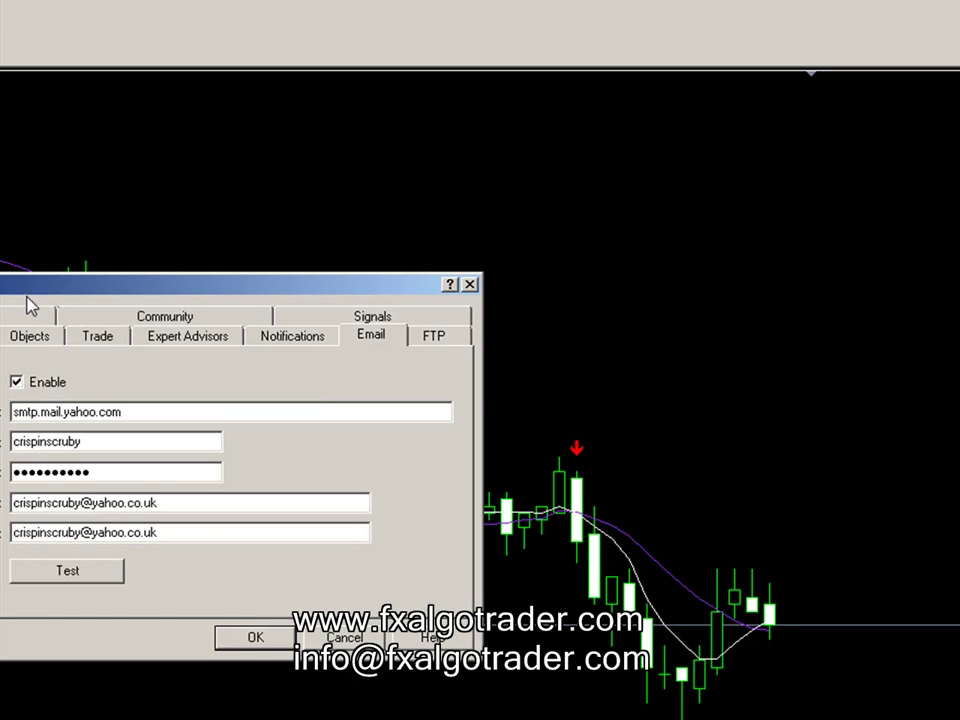
drag(66, 289, 457, 178)
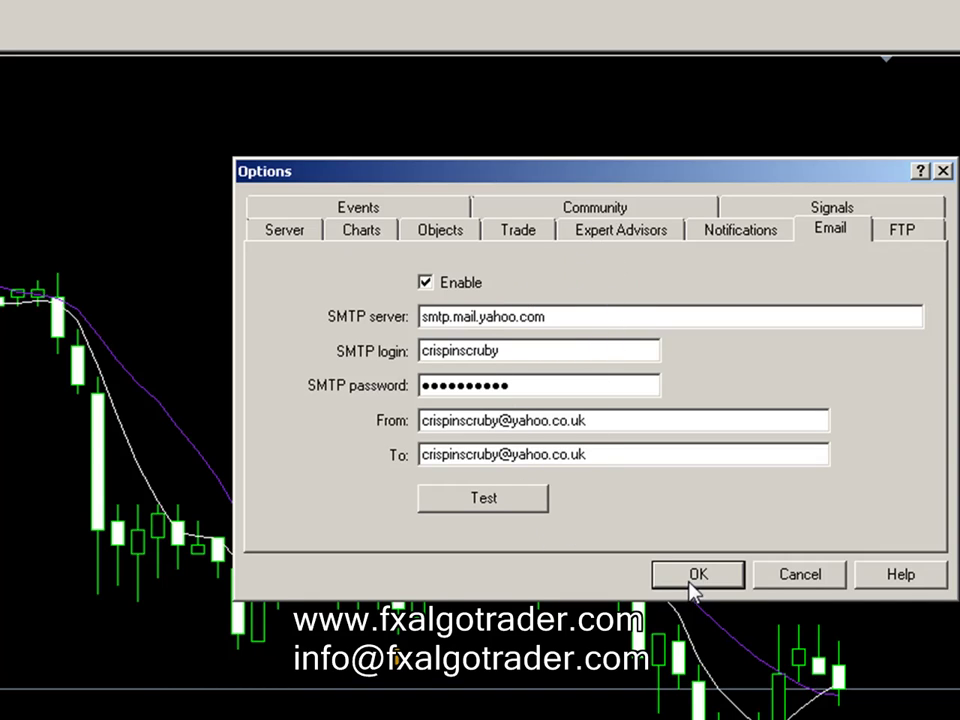
click(697, 574)
right_click(613, 327)
Open Advanced MA Crossover's inputs from the indicators list, showing Email_Alert false and Max_No_Alerts 5
click(664, 438)
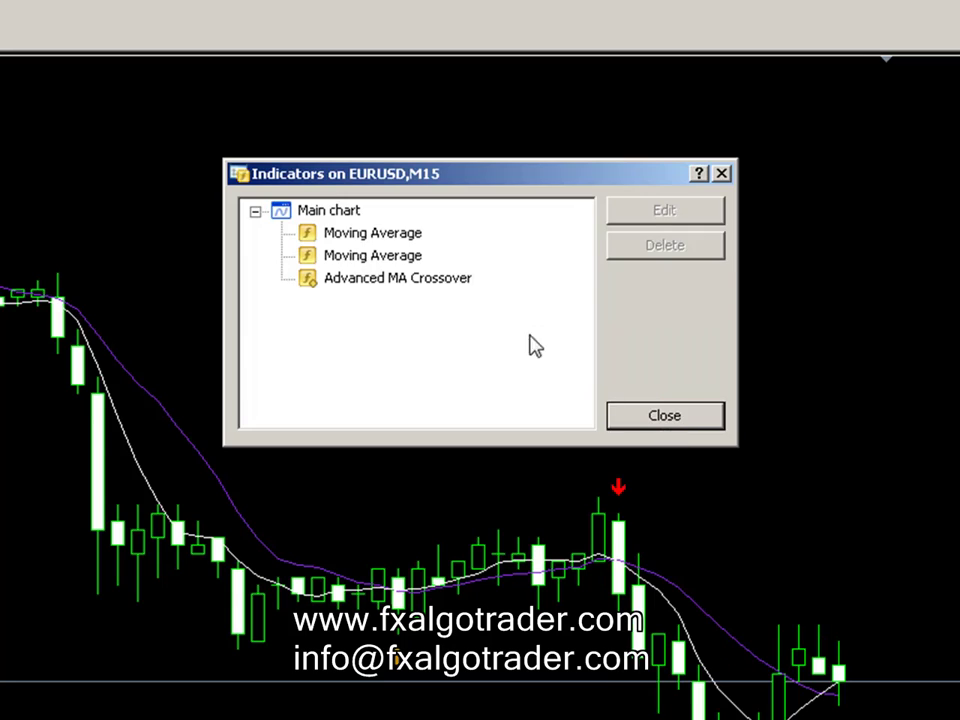
double_click(450, 282)
drag(697, 250, 694, 317)
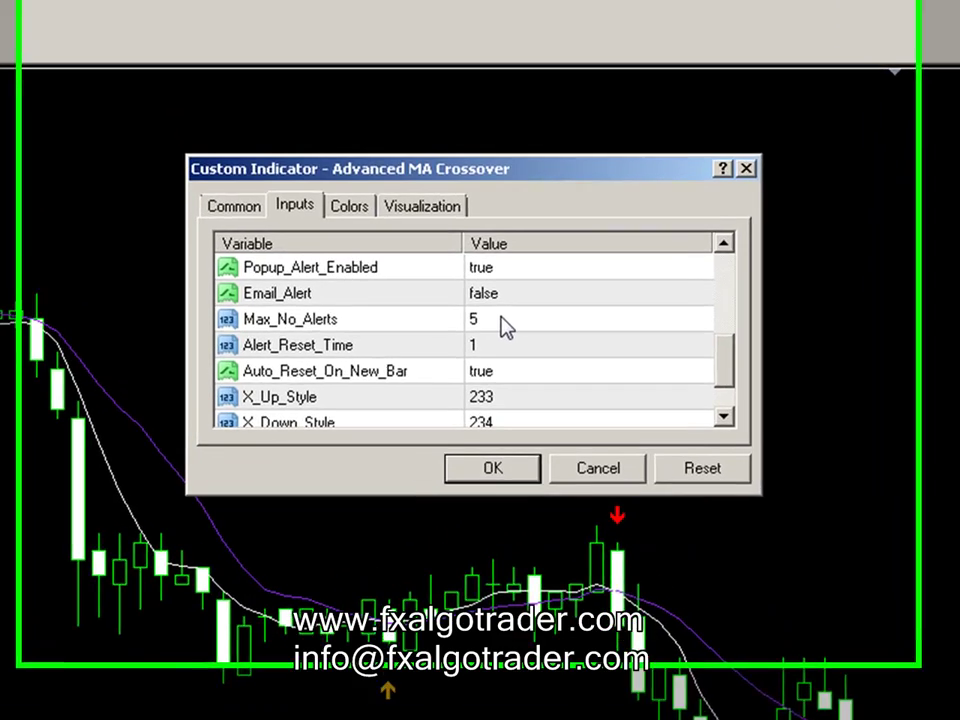
scroll(336, 300, down, 1)
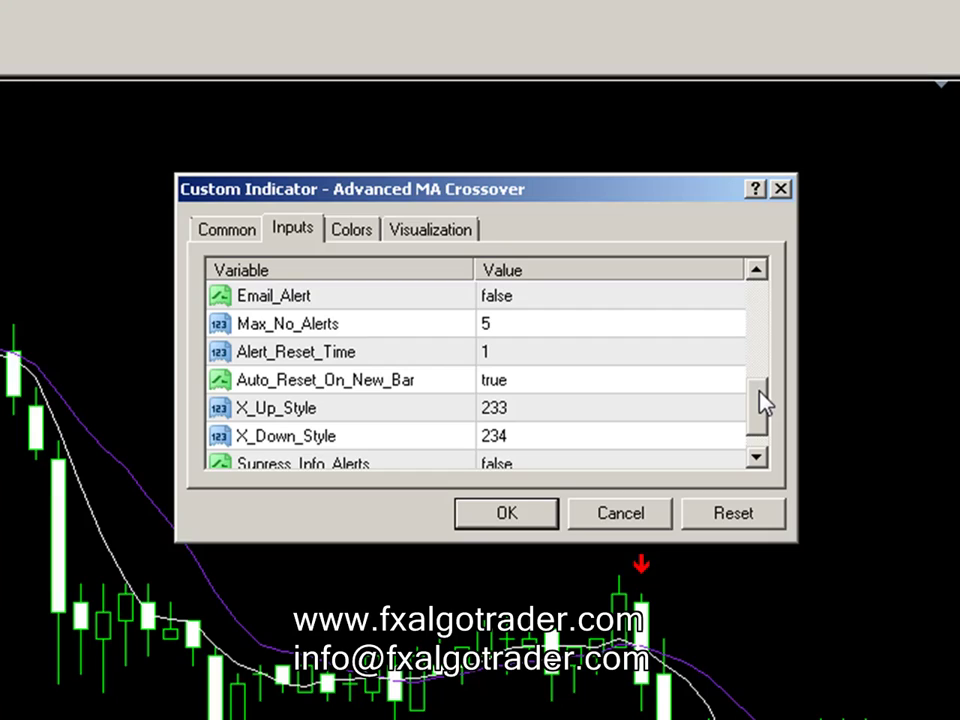
Check the crossover's DLL import settings, confirm the indicator, and close the indicators list
drag(763, 400, 765, 414)
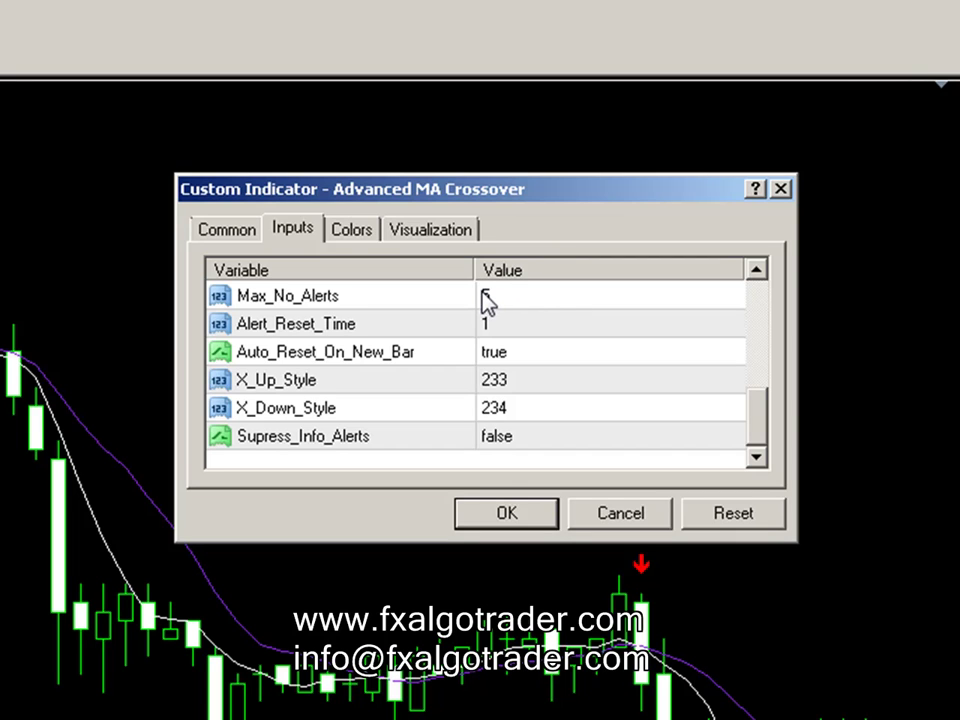
drag(755, 440, 766, 325)
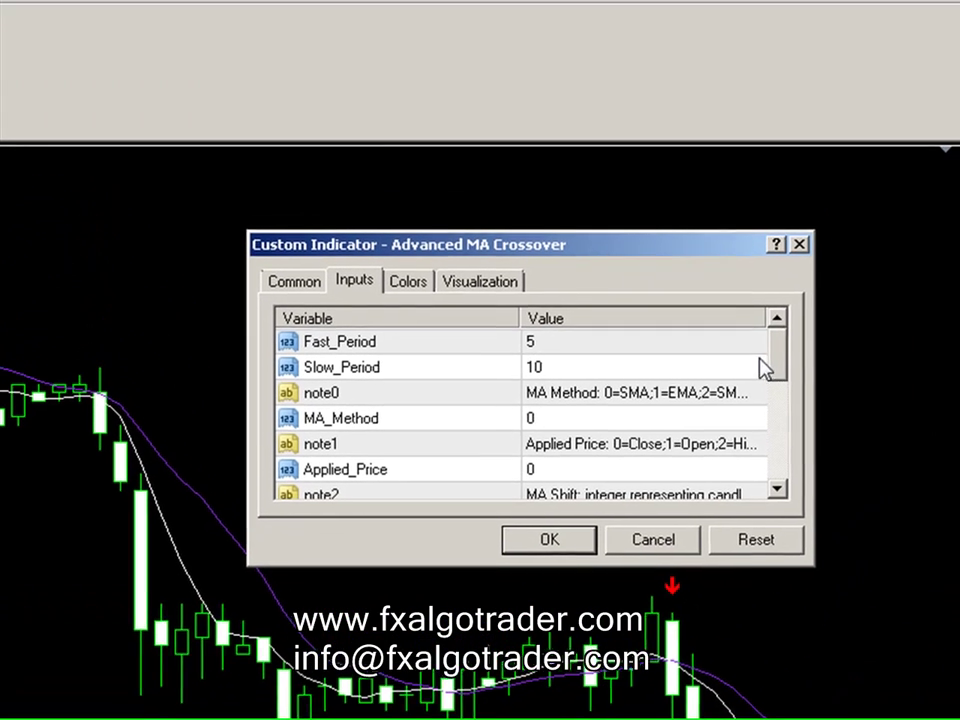
click(297, 284)
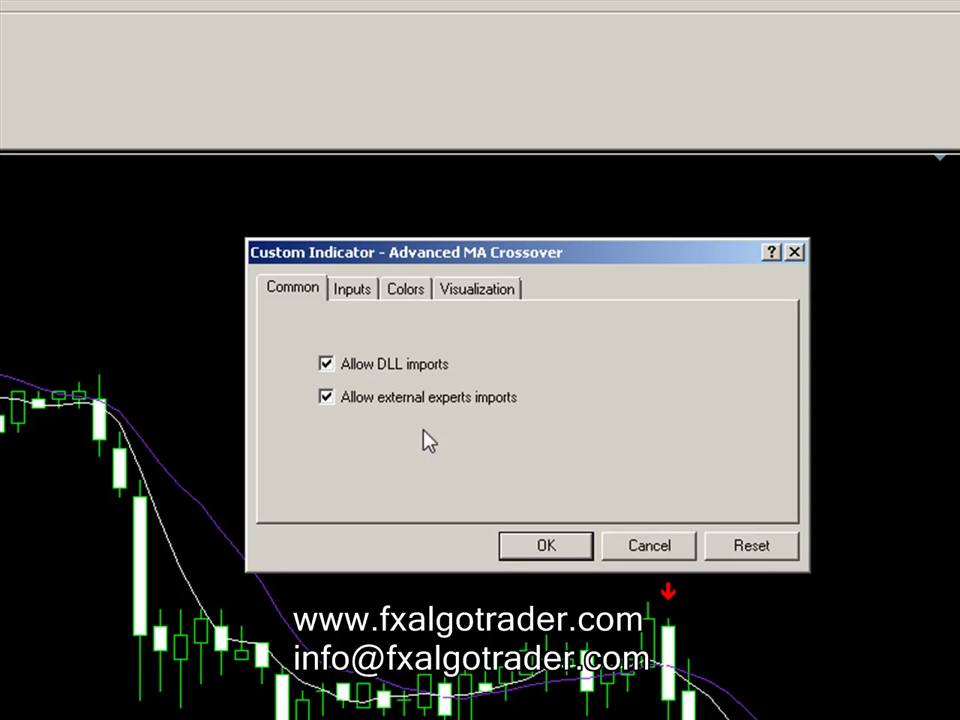
click(530, 548)
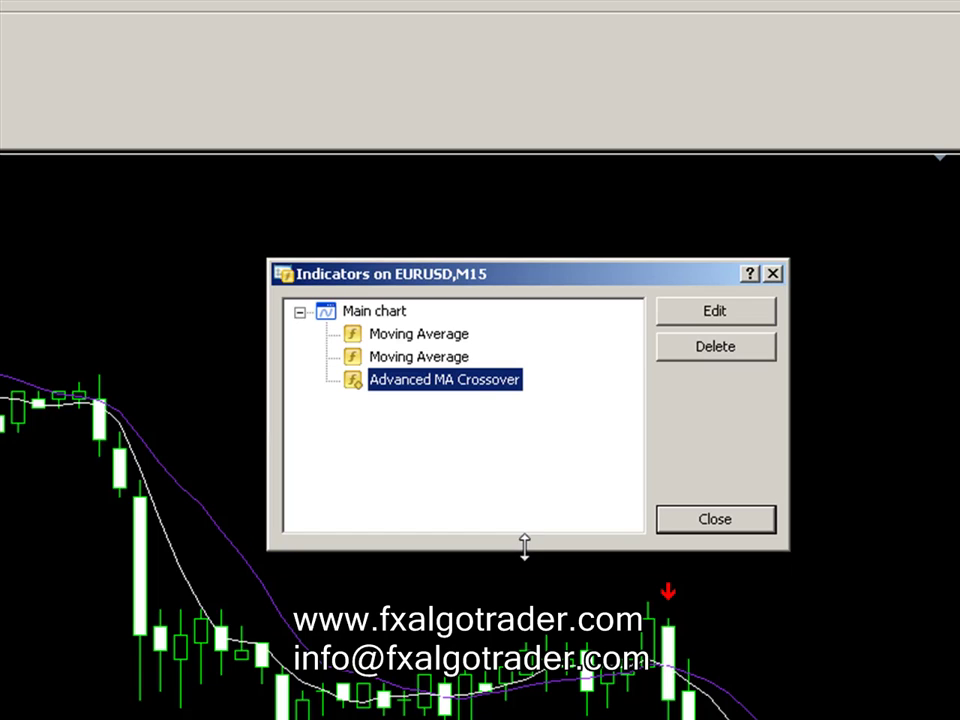
click(716, 518)
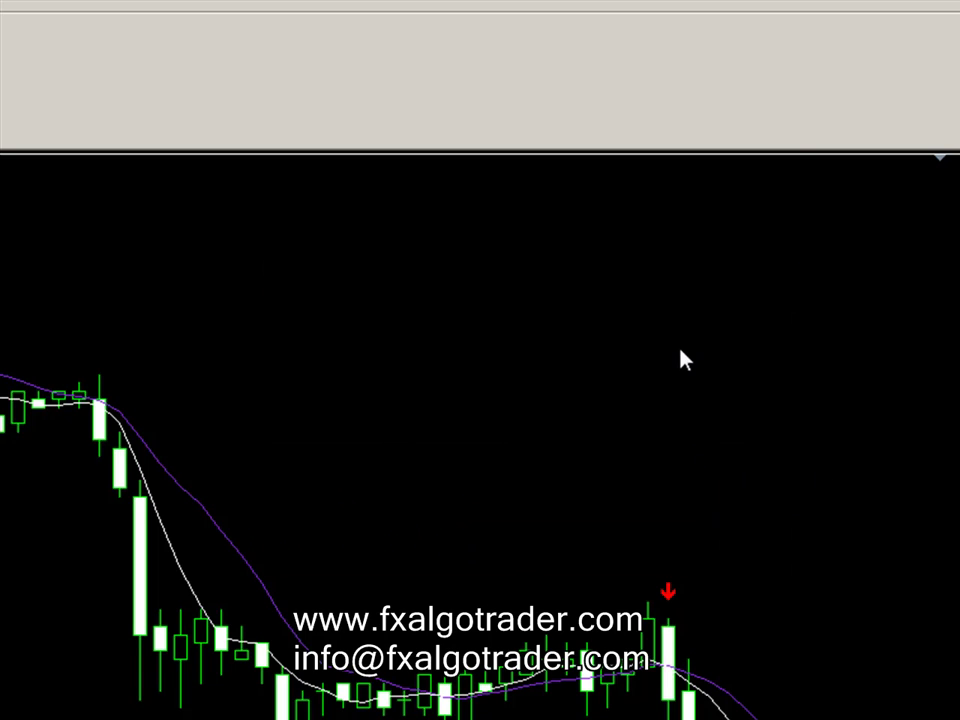